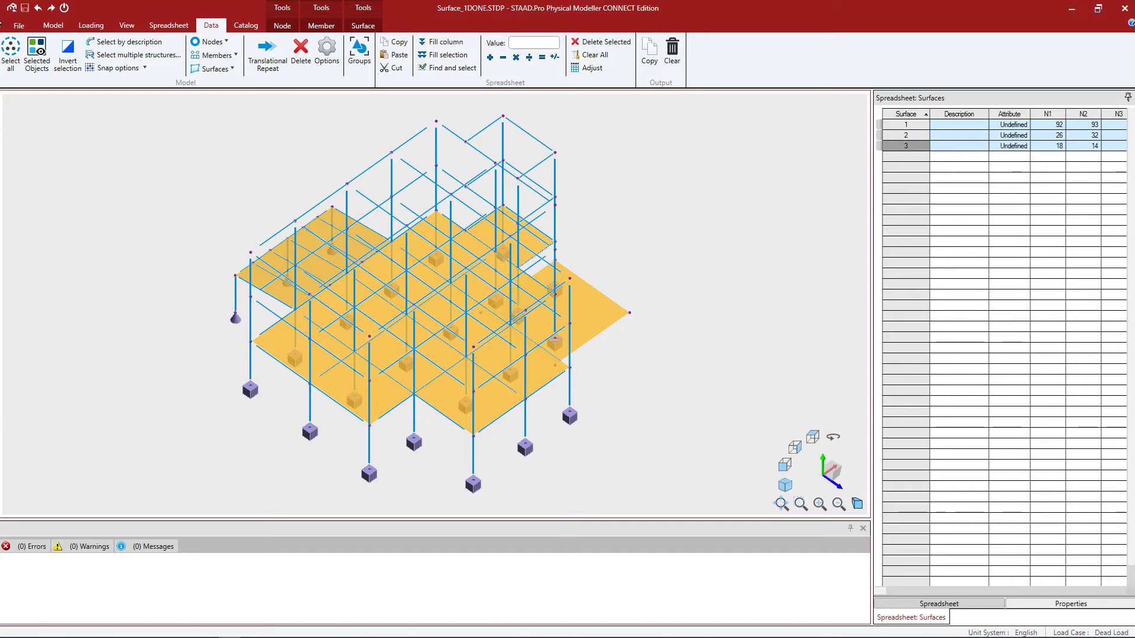
# Select every member of the Elevator group from the group list, then close the list.
pyautogui.click(362, 54)
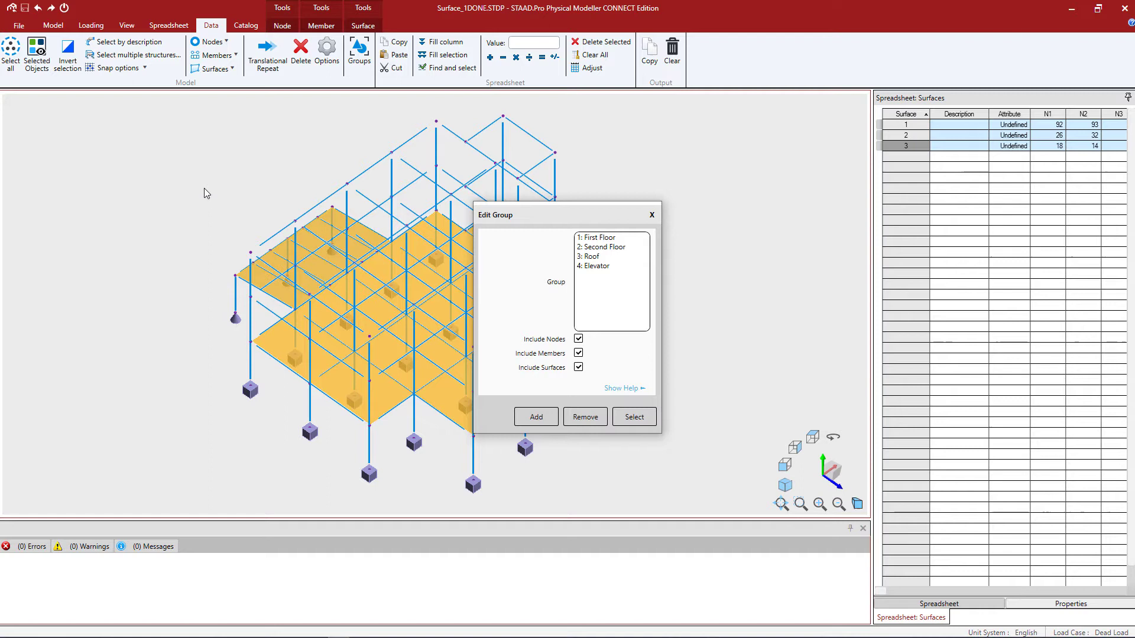
pyautogui.click(597, 267)
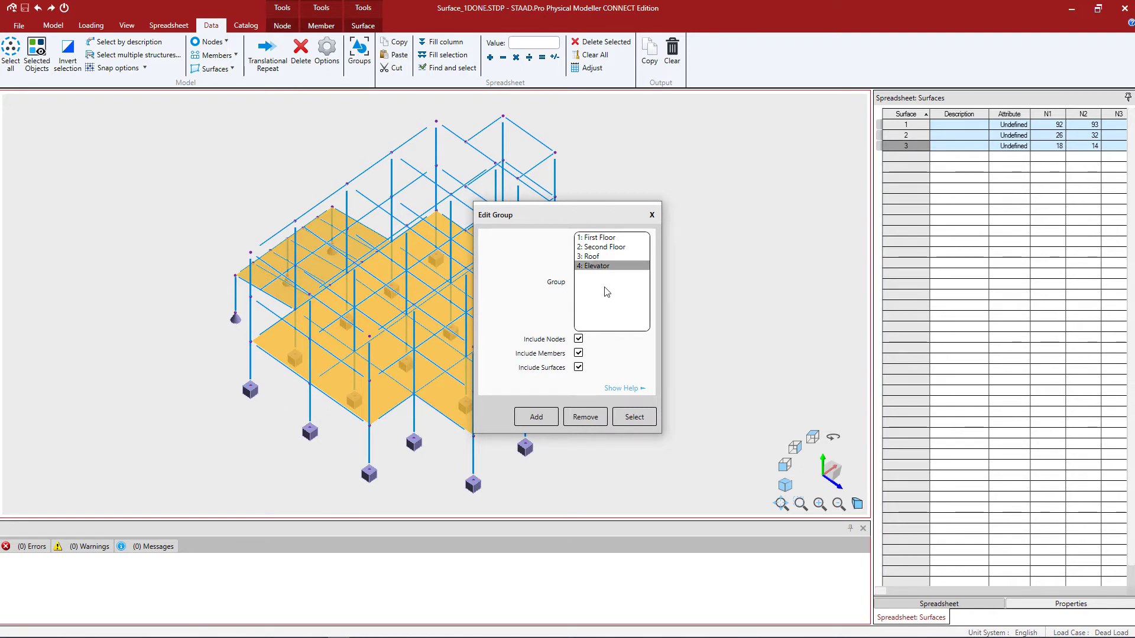
pyautogui.click(634, 416)
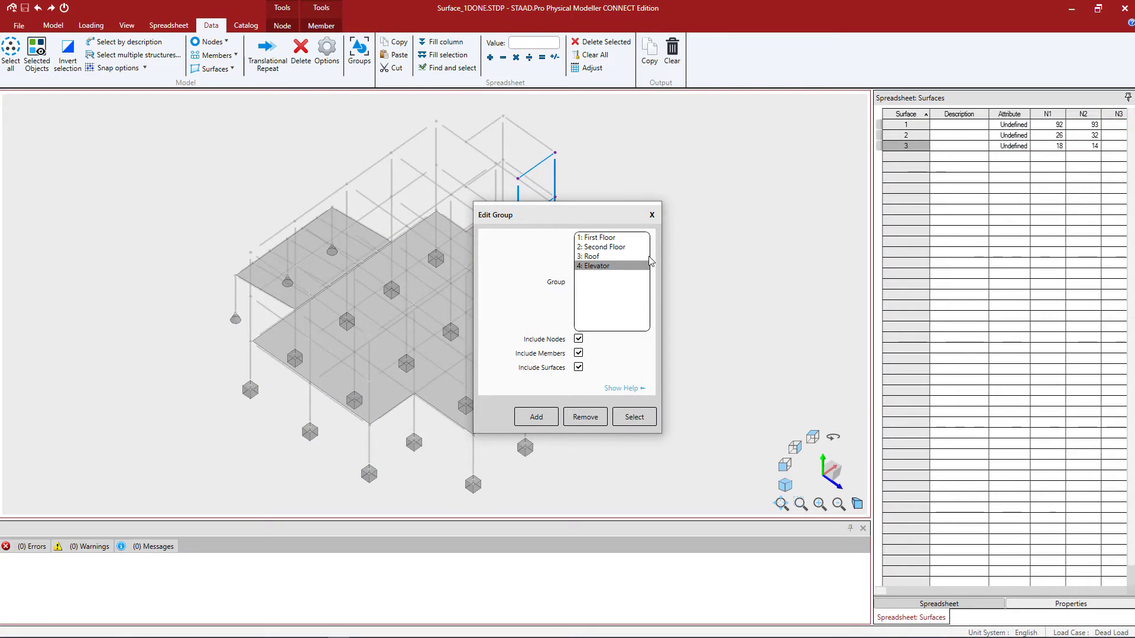
pyautogui.click(652, 216)
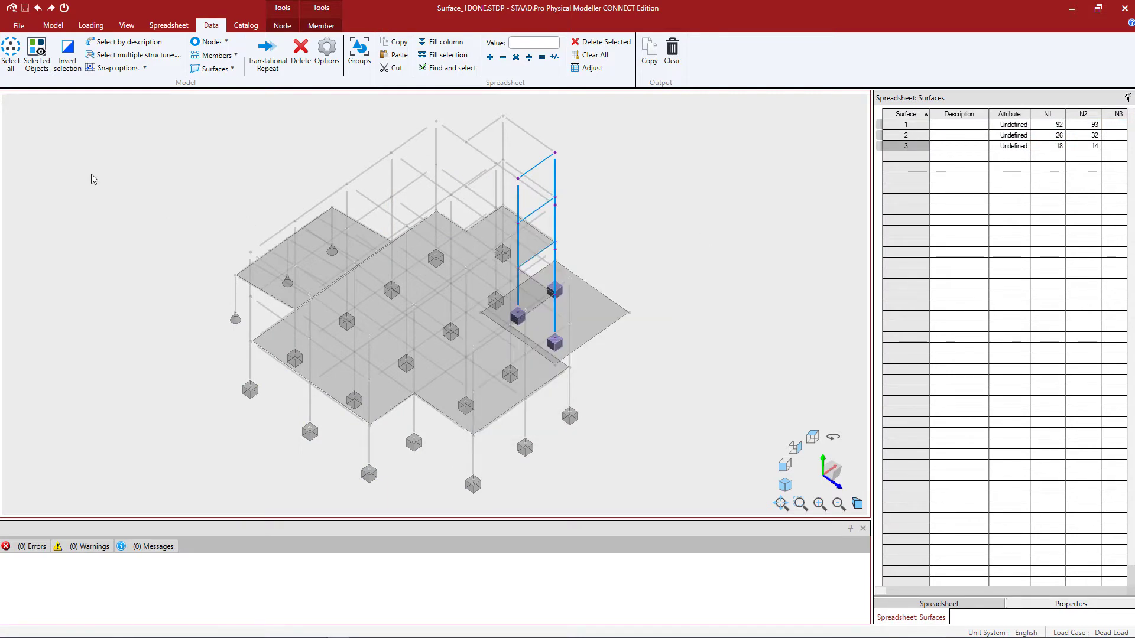
# Show only the selected Elevator members in a partial model view and orbit to inspect the shaft.
pyautogui.click(37, 61)
pyautogui.scroll(-1, 133, 207)
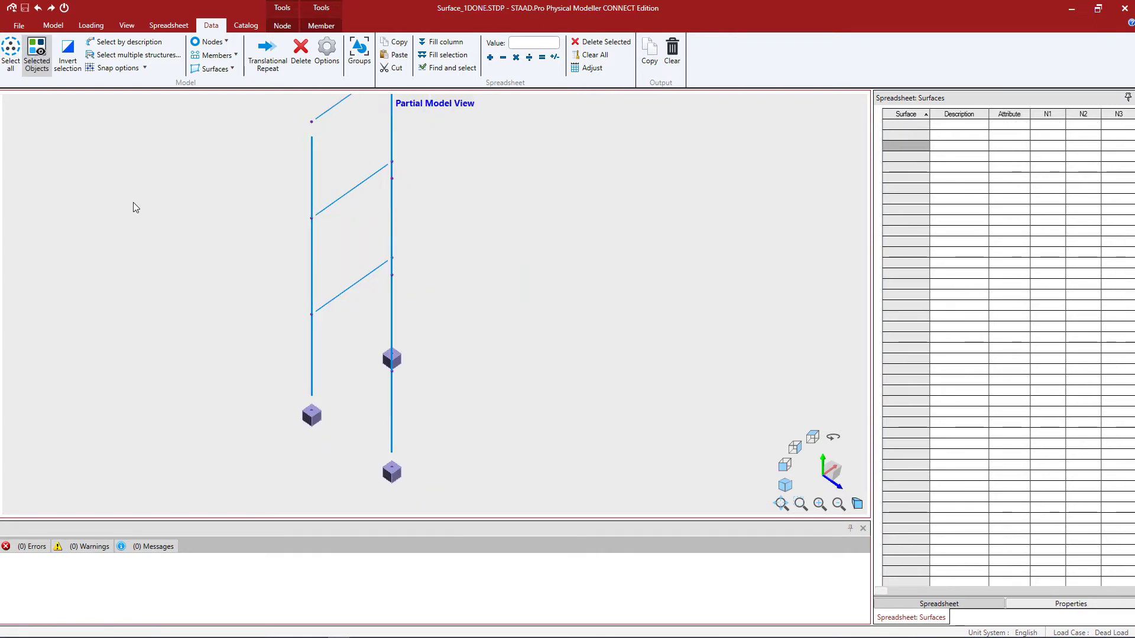
pyautogui.moveTo(604, 330); pyautogui.dragTo(575, 330, button='middle')
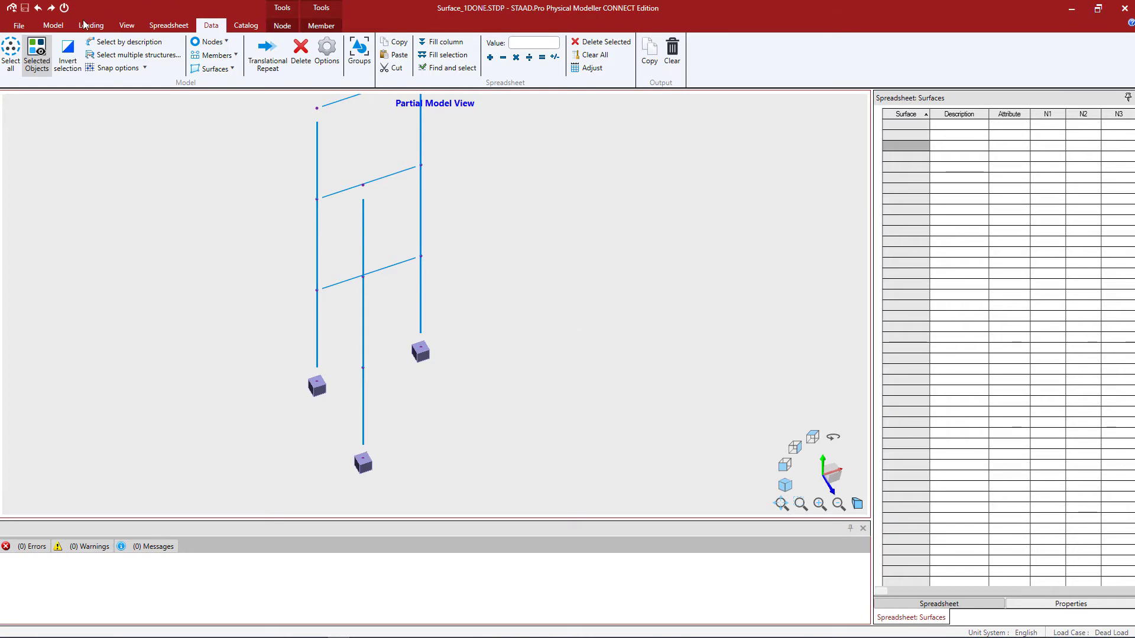
pyautogui.click(54, 25)
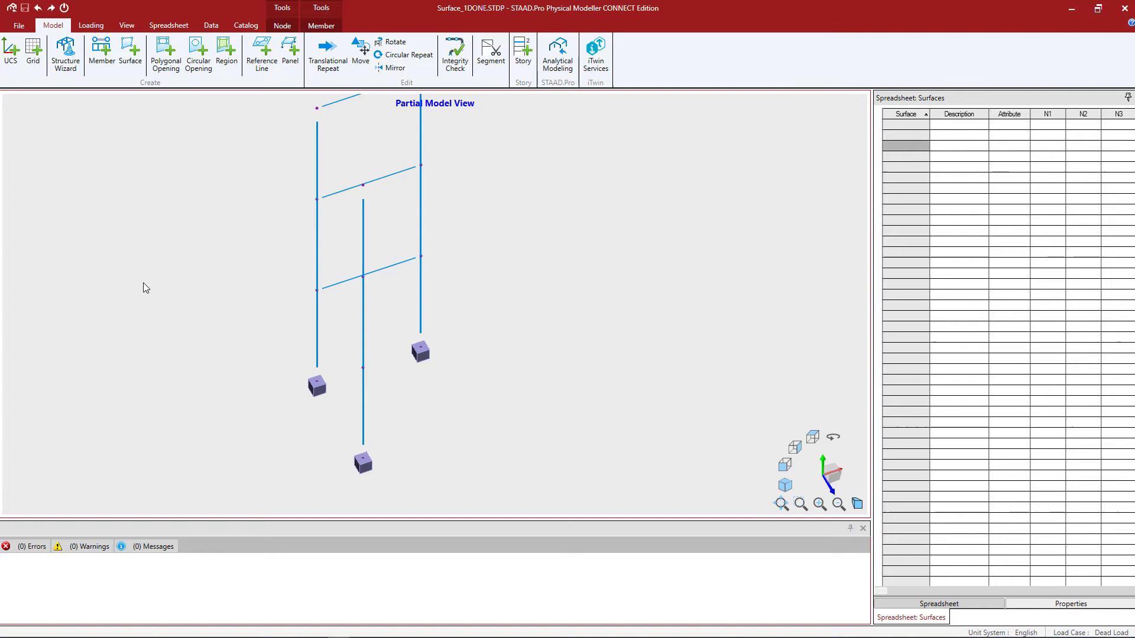
# Define a new UCS named Elevator, aligned to WCS, with origin X 60 ft and Y, Z 0.
pyautogui.click(11, 63)
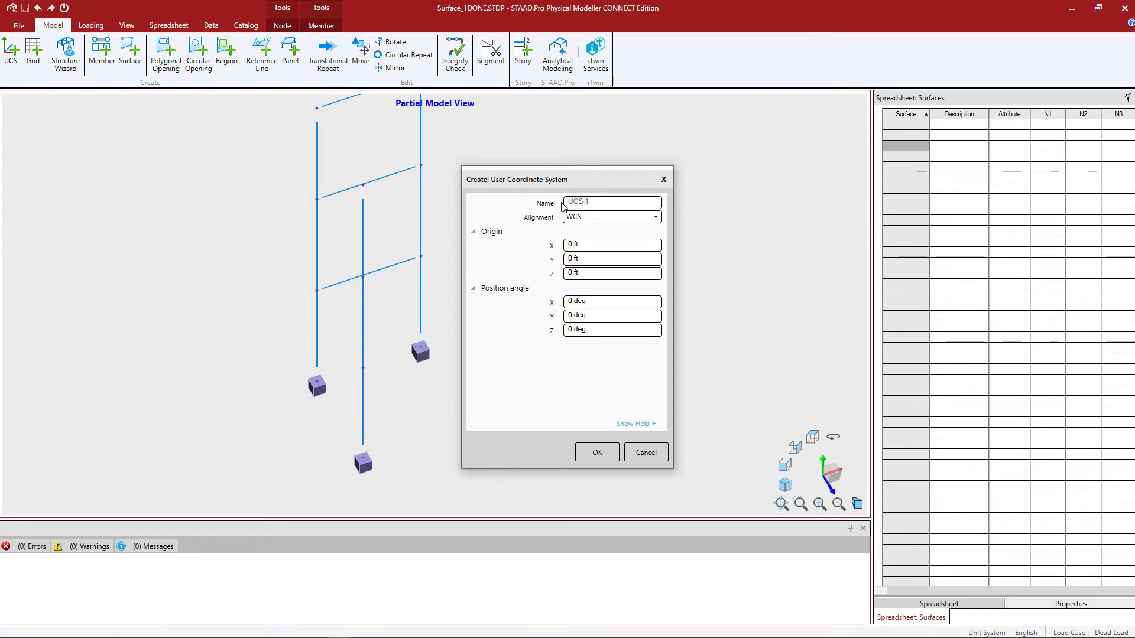
pyautogui.write('Elevator')
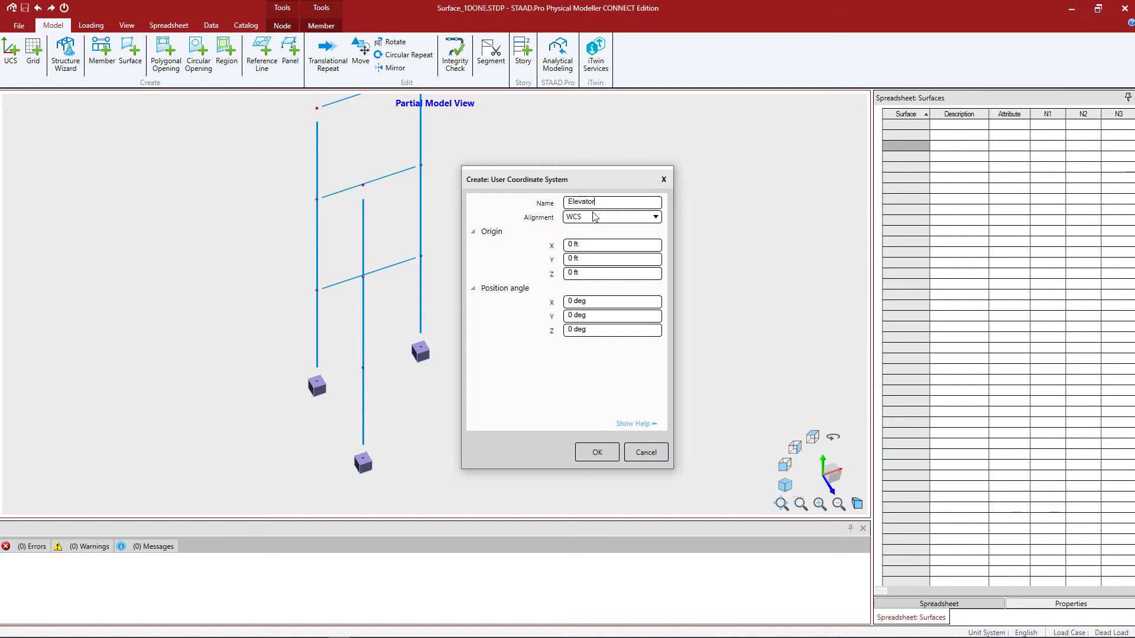
pyautogui.click(594, 218)
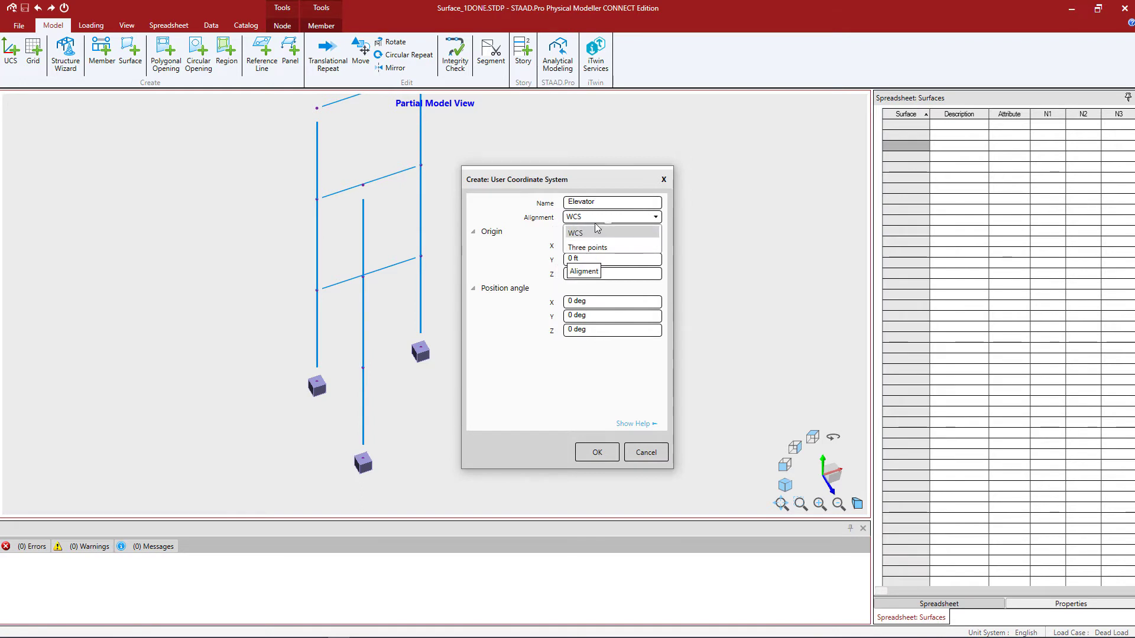
pyautogui.click(596, 225)
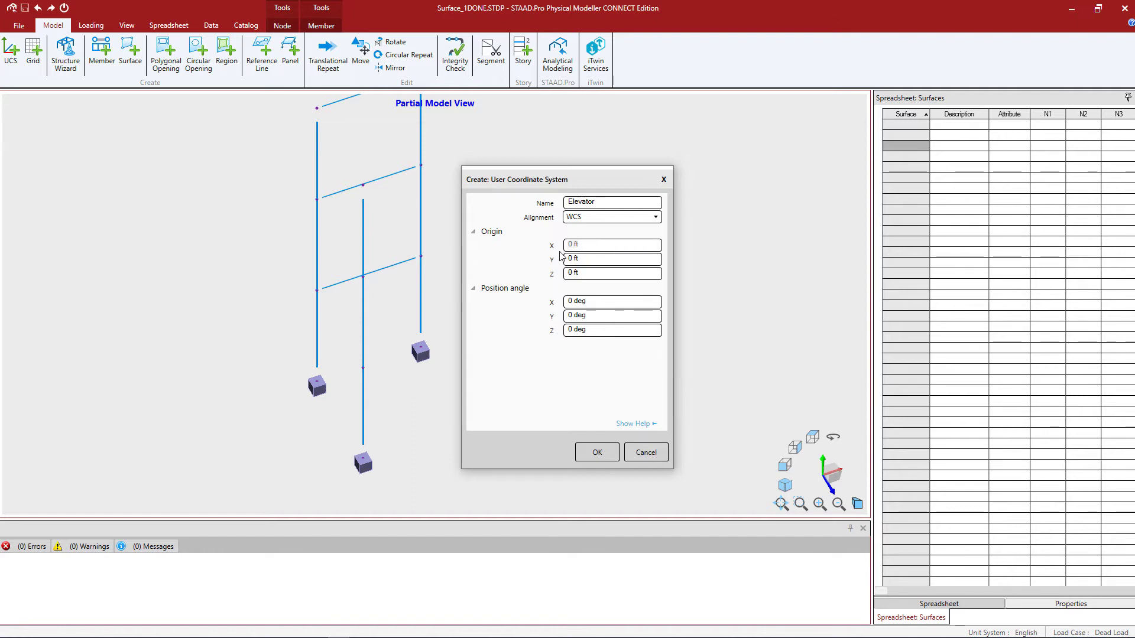
pyautogui.write('60')
pyautogui.click(586, 258)
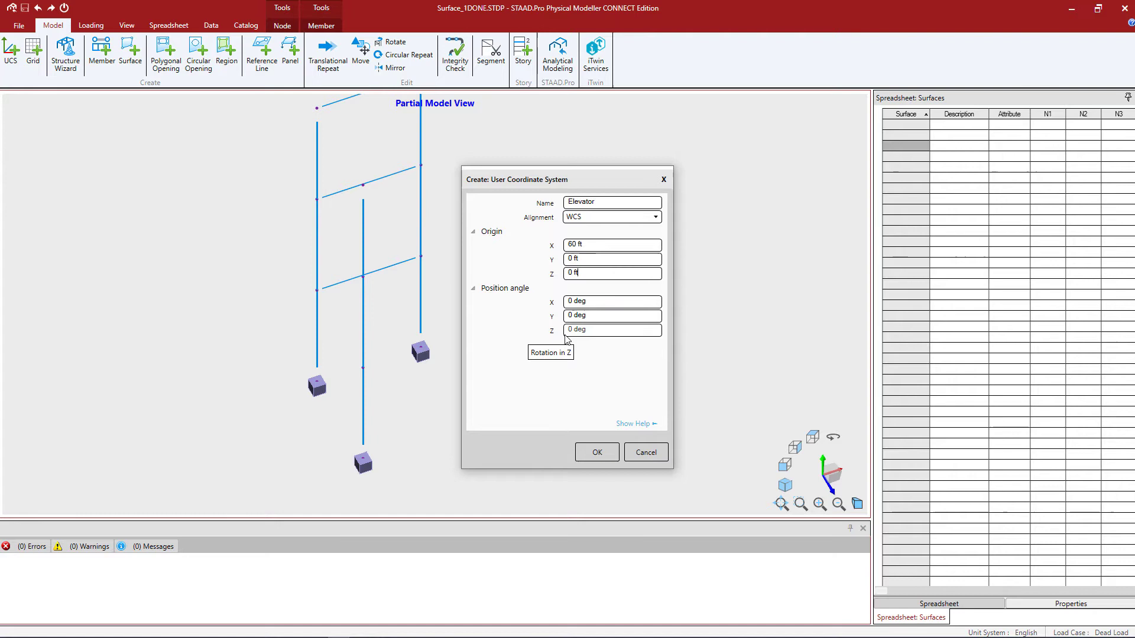
pyautogui.press('Tab')
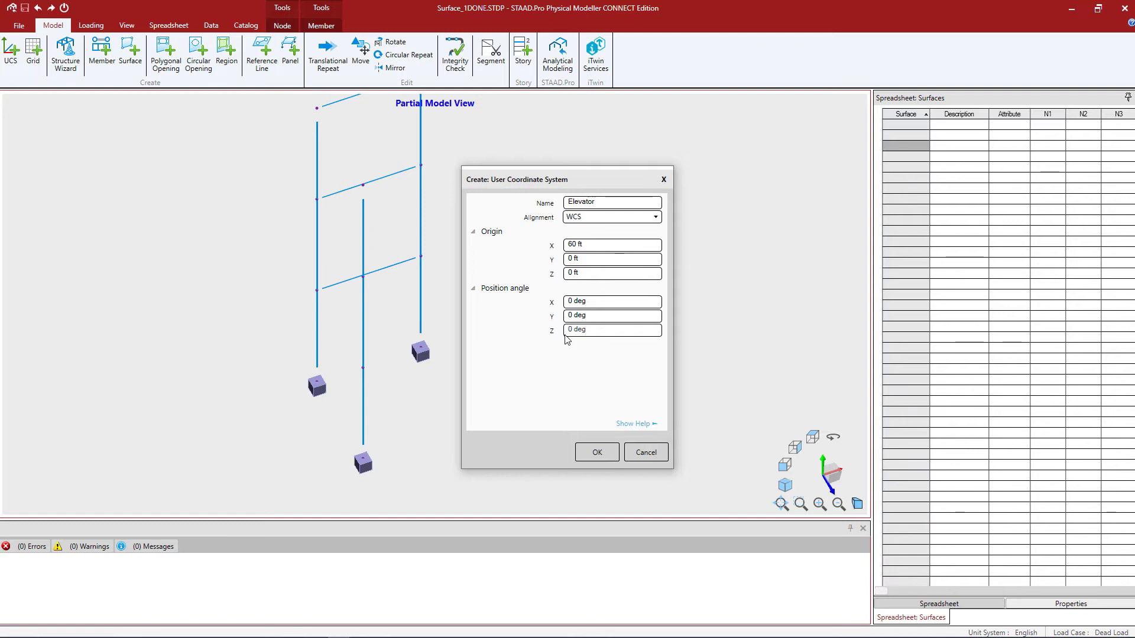
# Review the UCS help panel, then confirm to create the Elevator coordinate system.
pyautogui.click(632, 424)
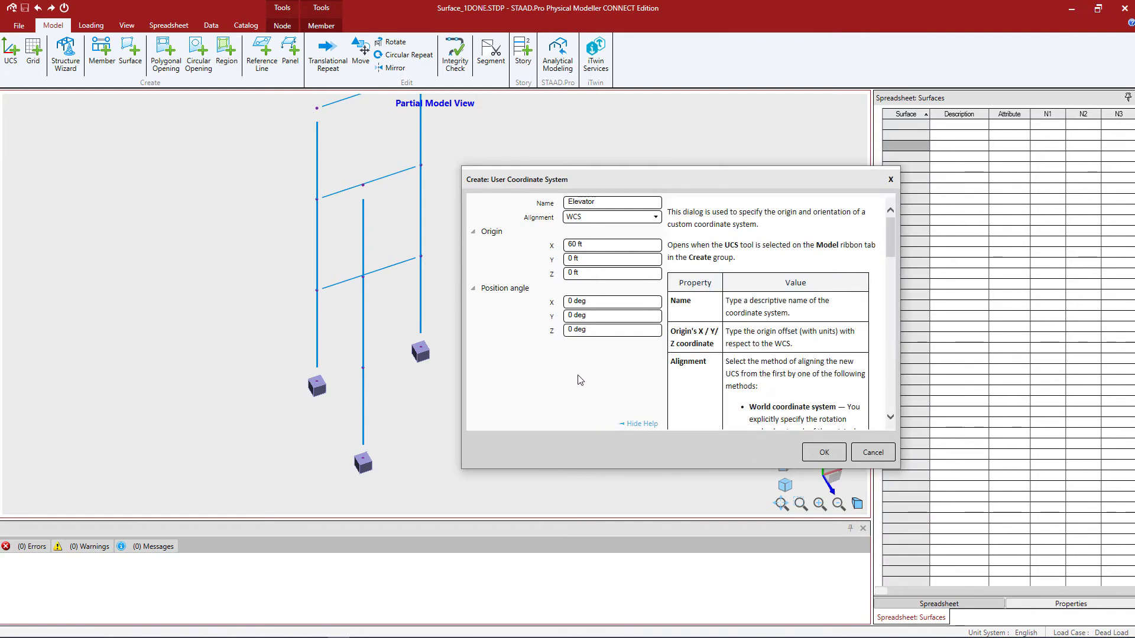
pyautogui.scroll(-1, 809, 329)
pyautogui.scroll(-3, 809, 330)
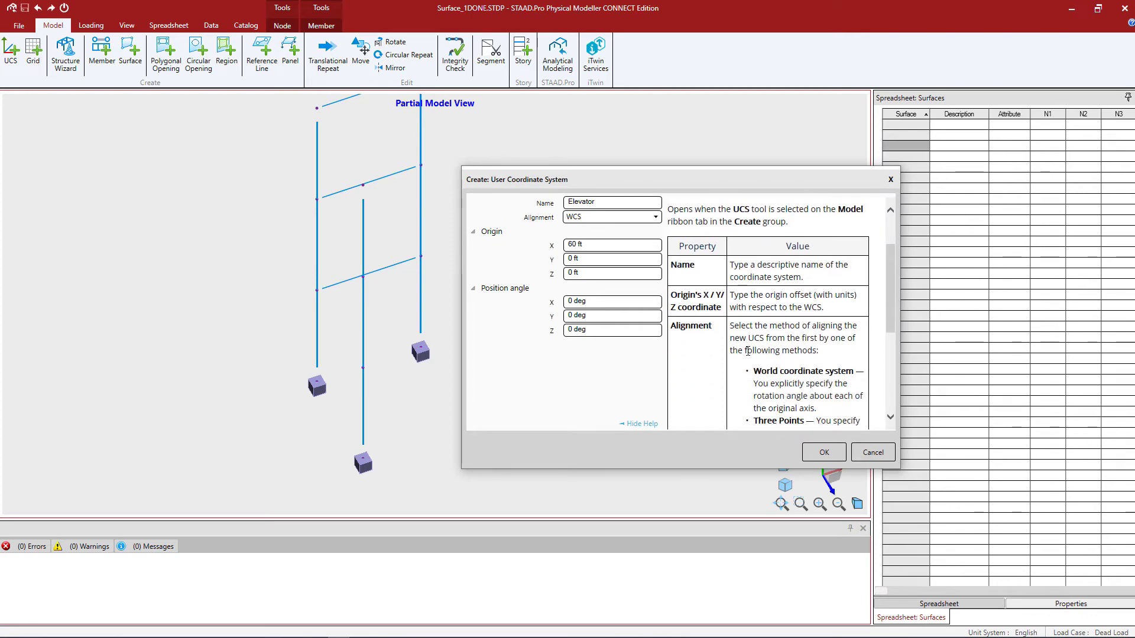
pyautogui.scroll(-5, 748, 351)
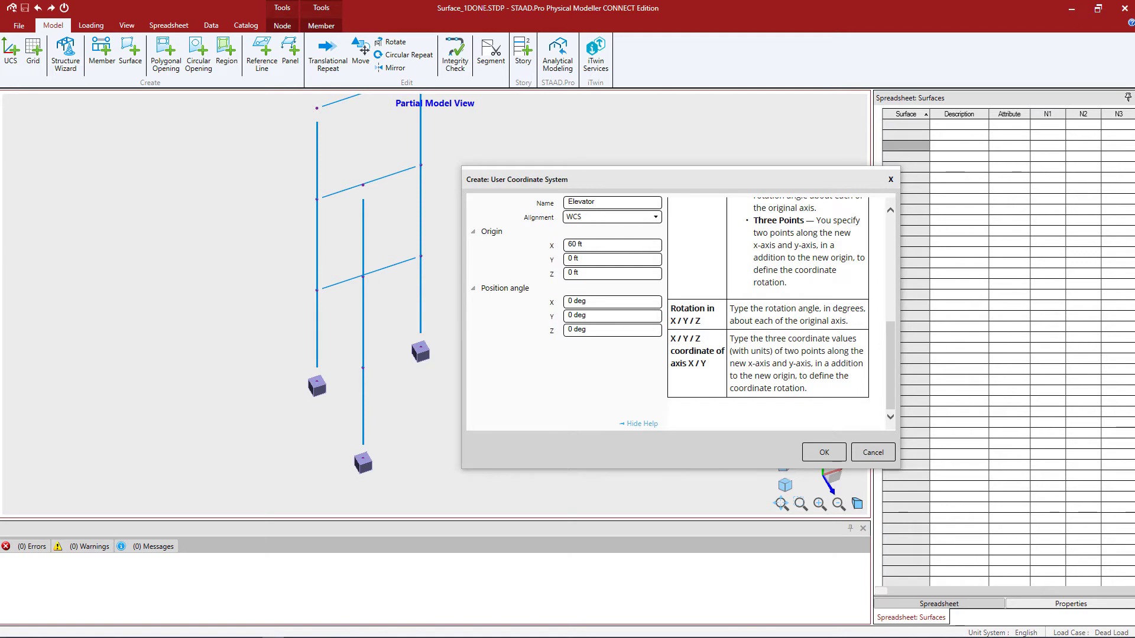
pyautogui.click(813, 453)
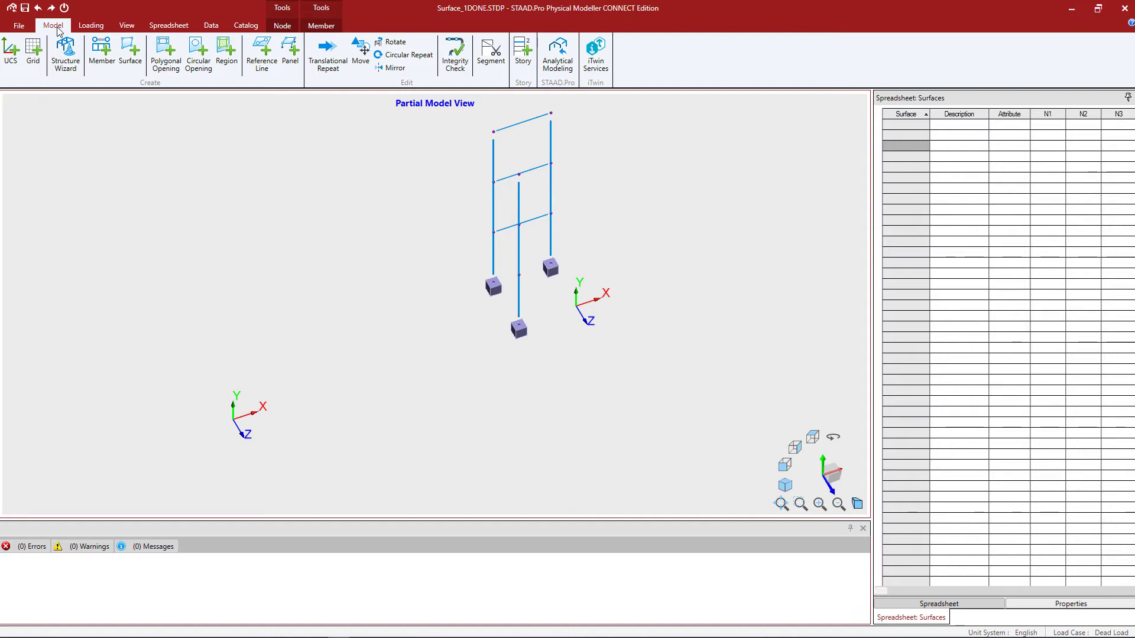
# Start a grid named Elevator Grid based on the Elevator coordinate system.
pyautogui.click(33, 53)
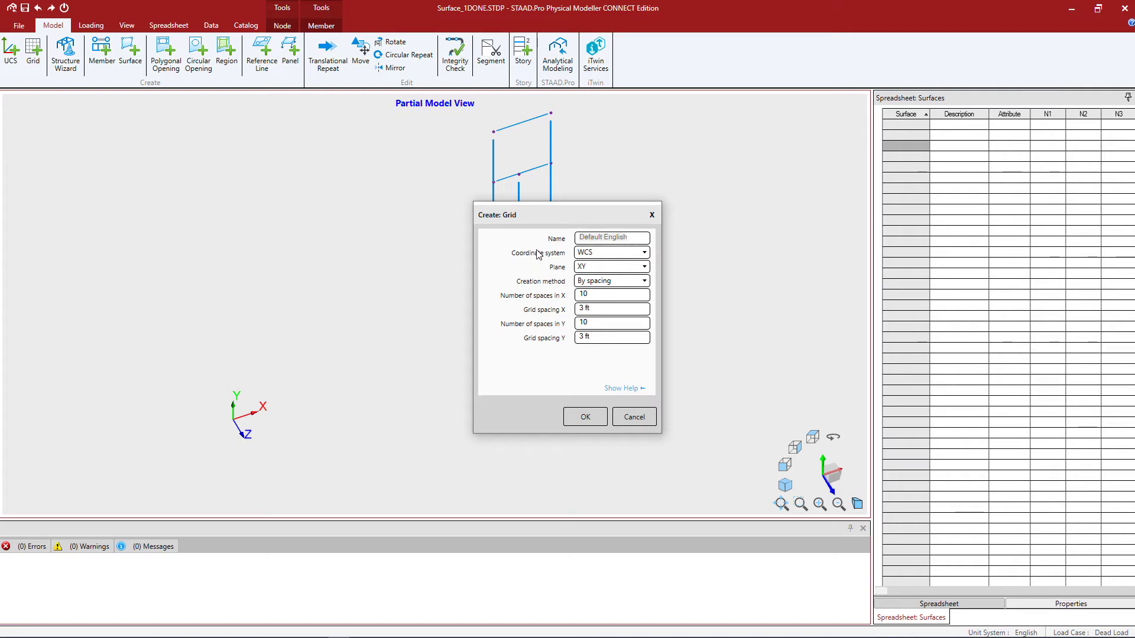
pyautogui.write('Elevator Grid')
pyautogui.click(586, 253)
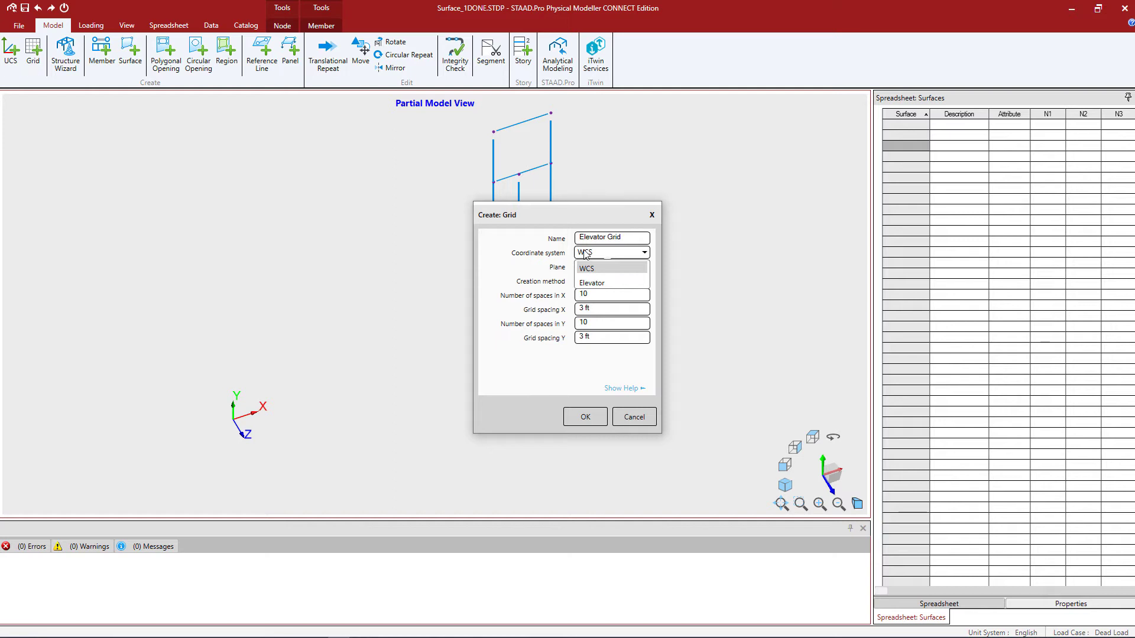
pyautogui.click(599, 284)
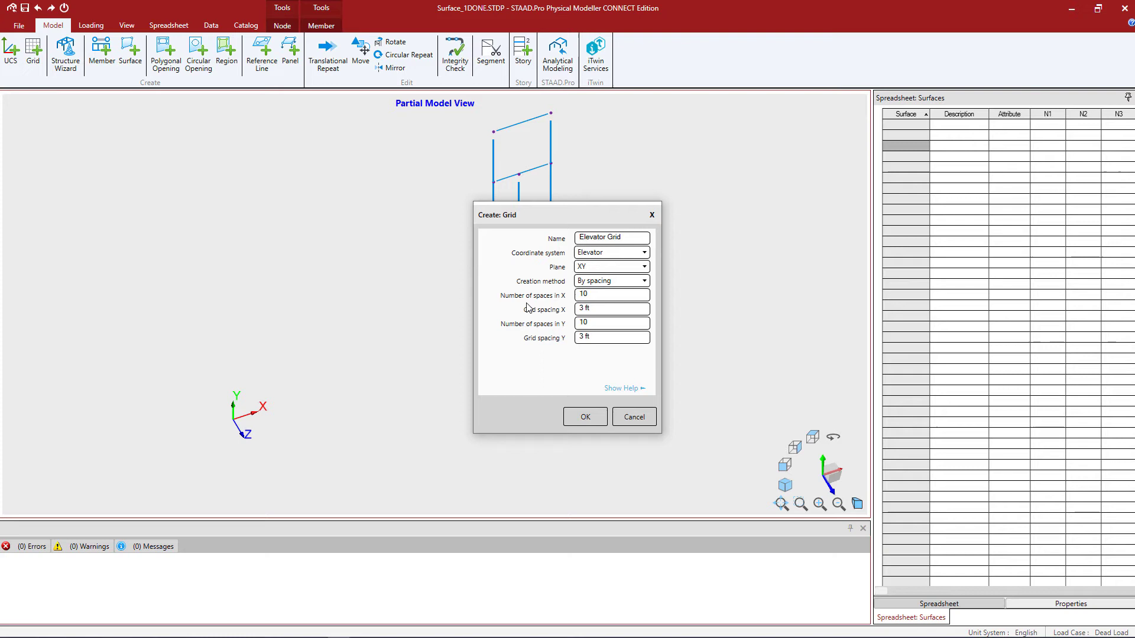
pyautogui.click(599, 272)
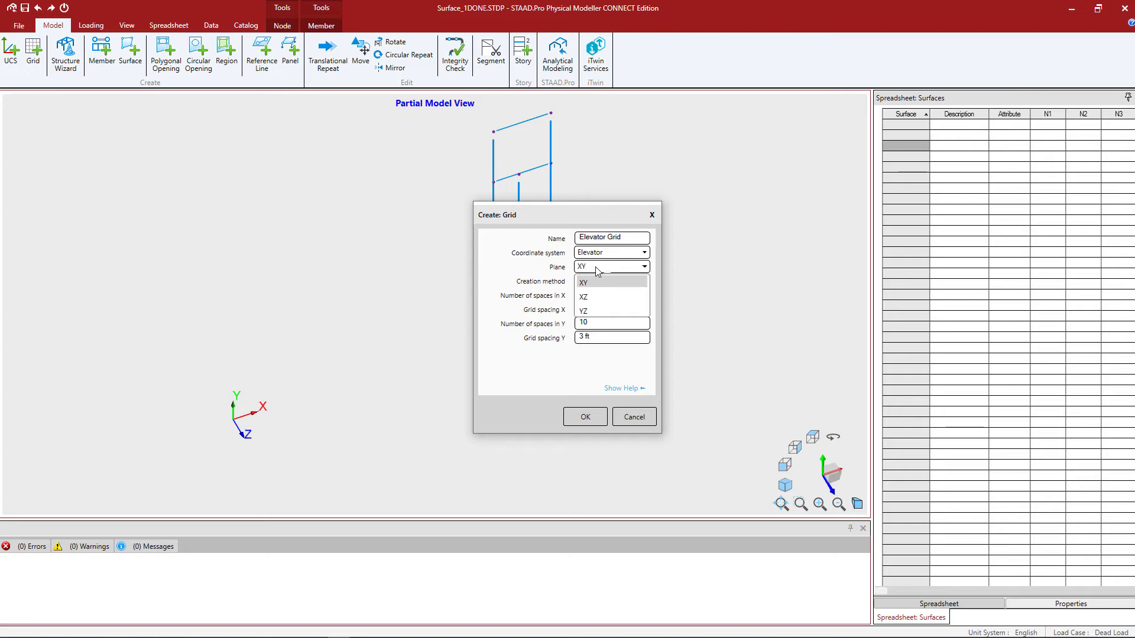
# Set the grid plane to YZ and keep the By spacing creation method.
pyautogui.click(584, 311)
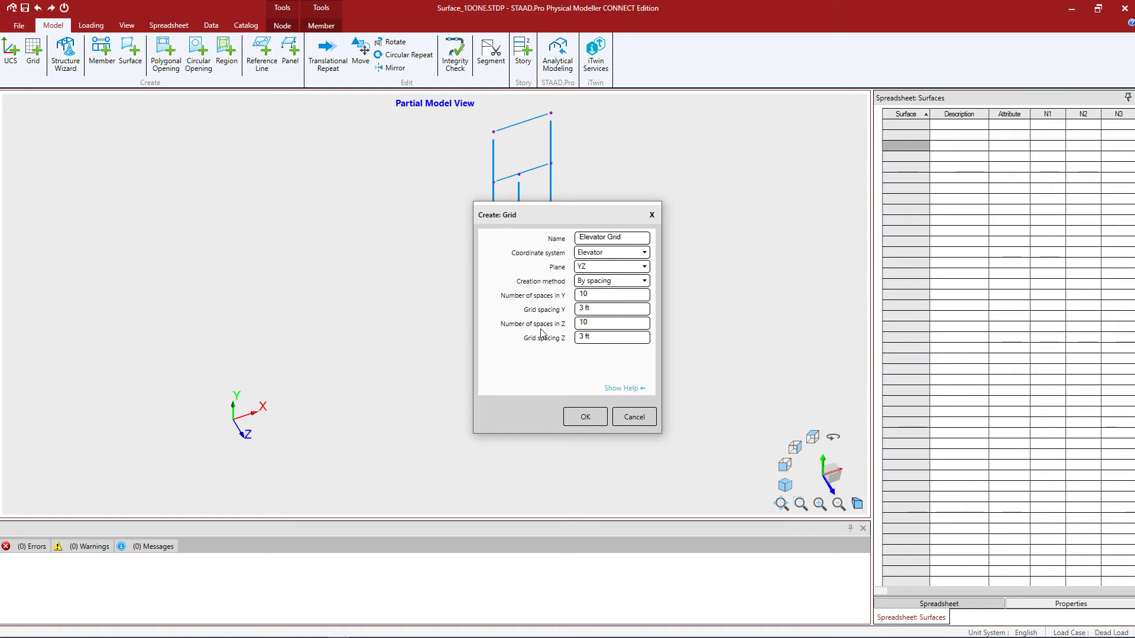
pyautogui.click(594, 283)
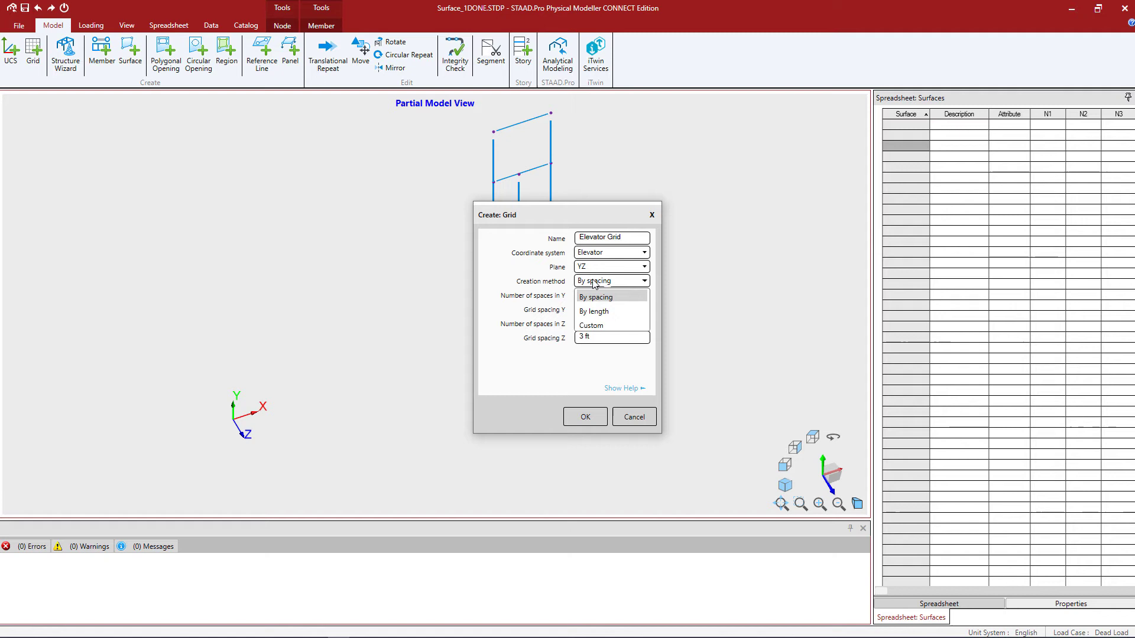
pyautogui.click(594, 283)
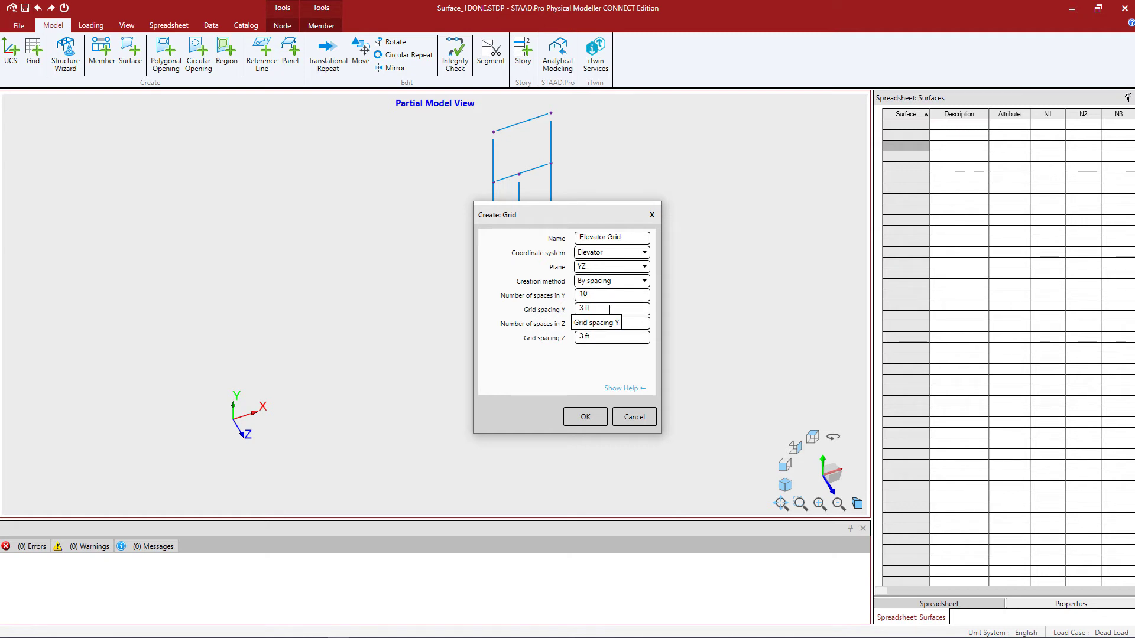
pyautogui.click(612, 283)
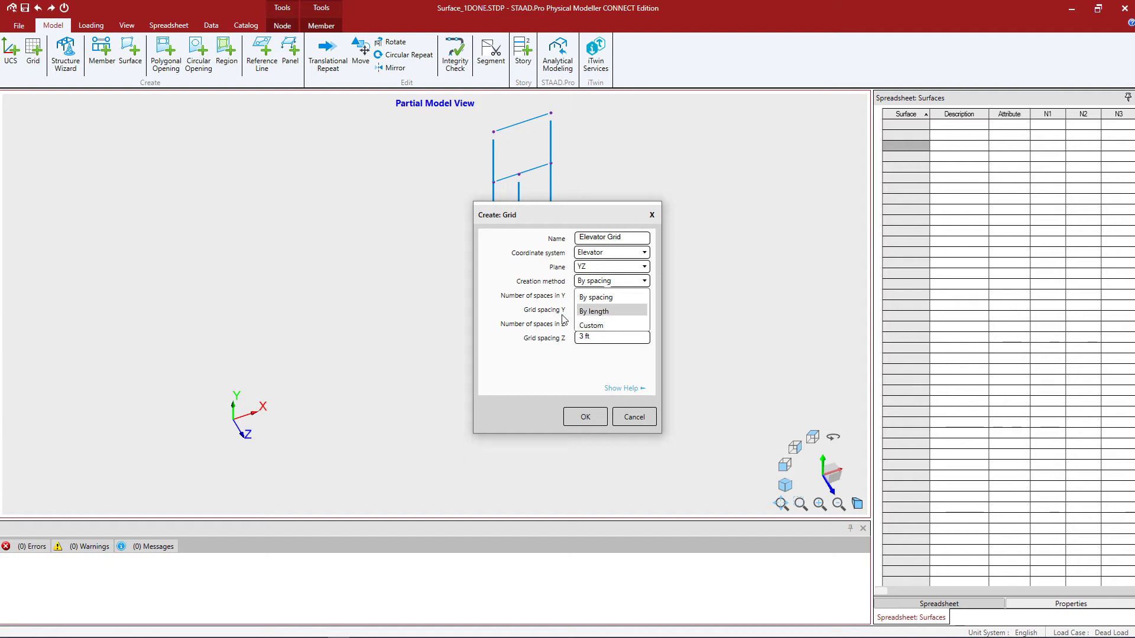
pyautogui.click(533, 367)
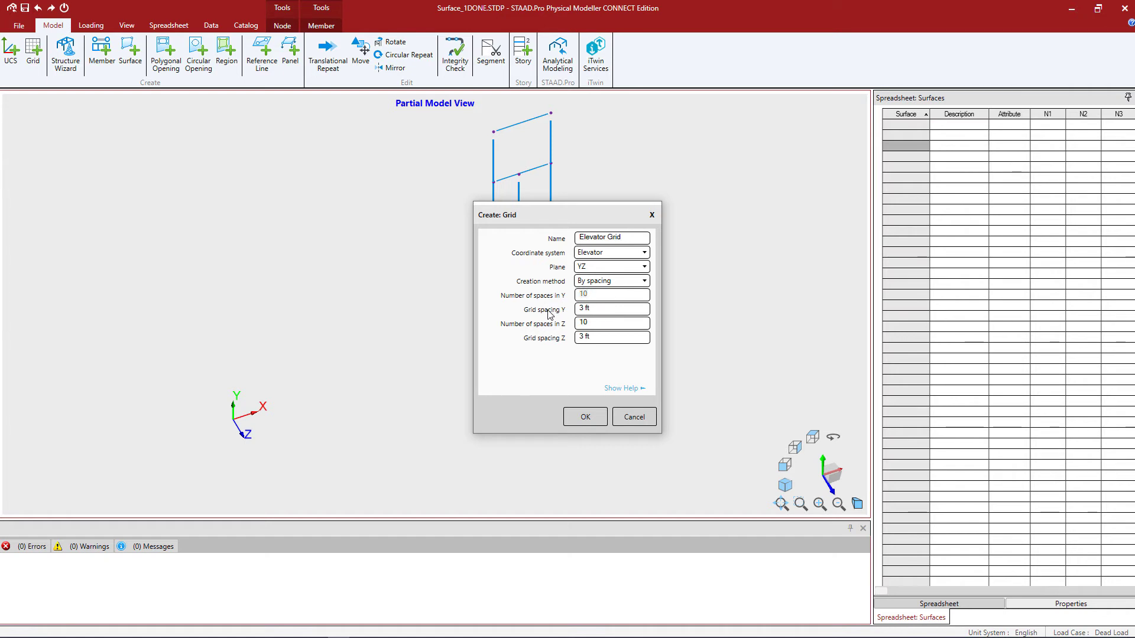
# Give the grid 9 Y spaces of 4 ft and 5 Z spaces of -2 ft, then create it.
pyautogui.write('9')
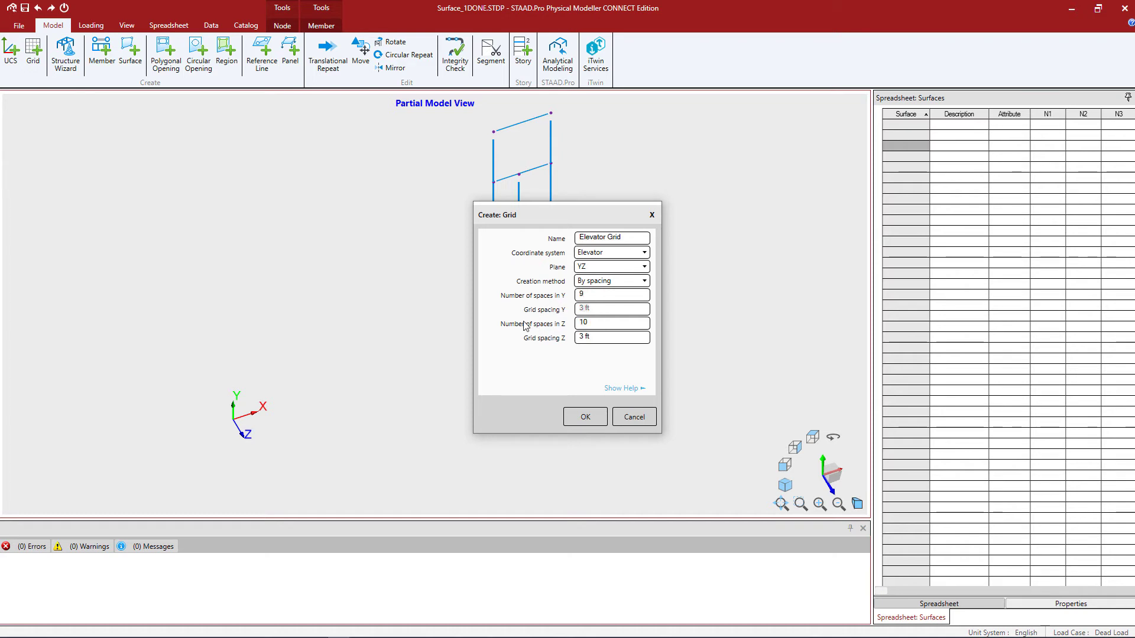
pyautogui.tripleClick(599, 310)
pyautogui.write('4')
pyautogui.click(599, 324)
pyautogui.press('BackSpace')
pyautogui.press('BackSpace')
pyautogui.write('5')
pyautogui.moveTo(582, 215); pyautogui.dragTo(785, 193)
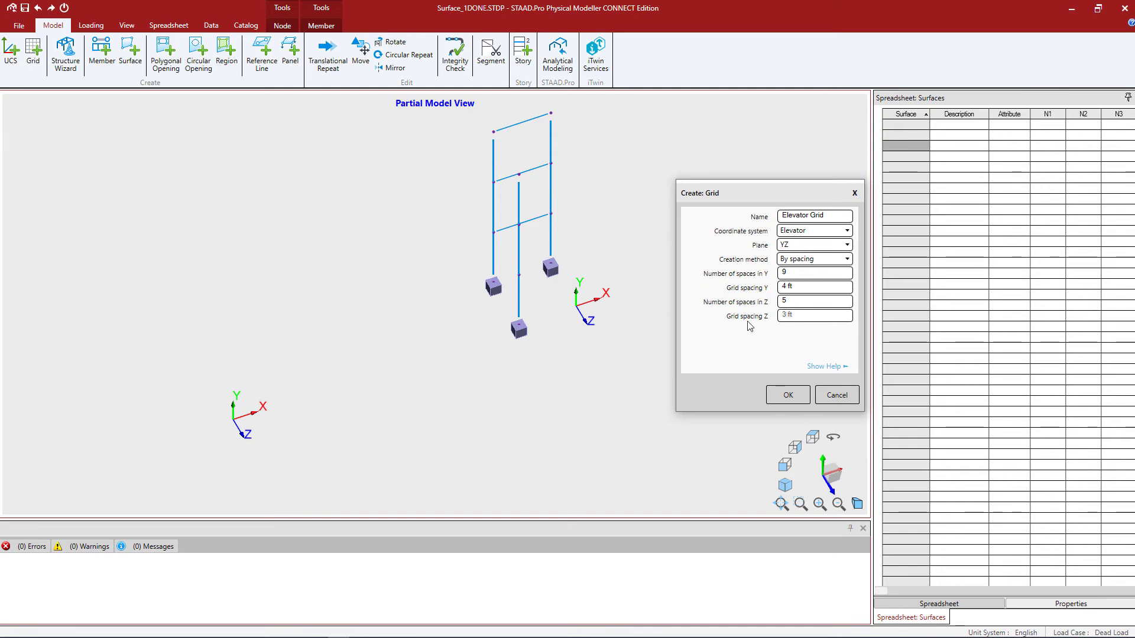
pyautogui.write('-2')
pyautogui.click(805, 305)
pyautogui.click(781, 402)
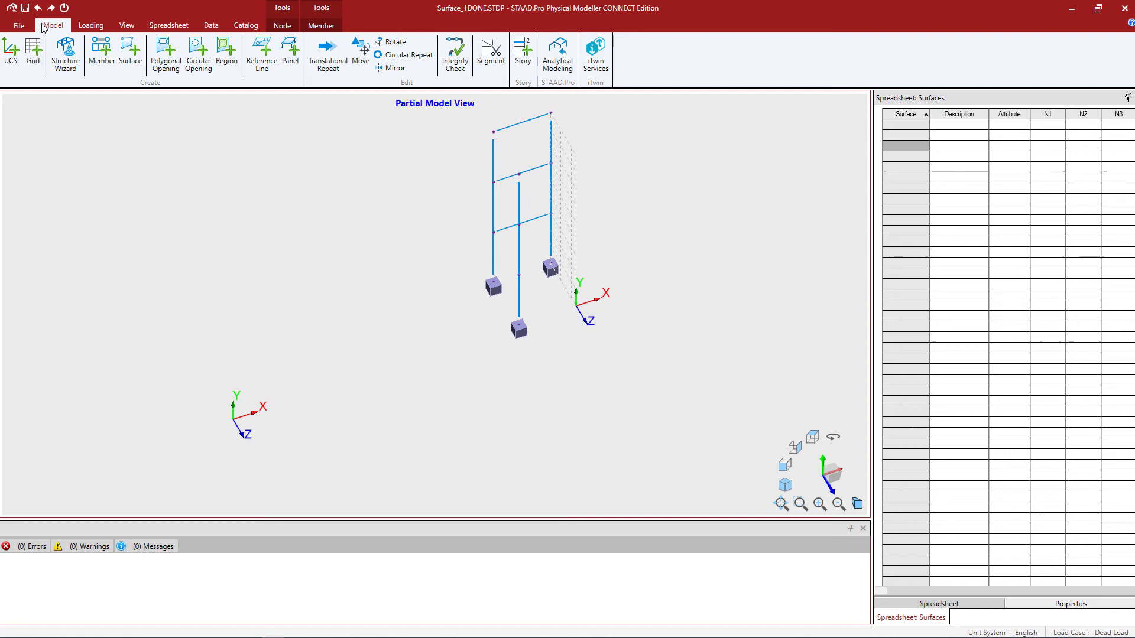
# Outline wall surface 4 through four corner points on the YZ grid, closing it at the start point.
pyautogui.click(123, 64)
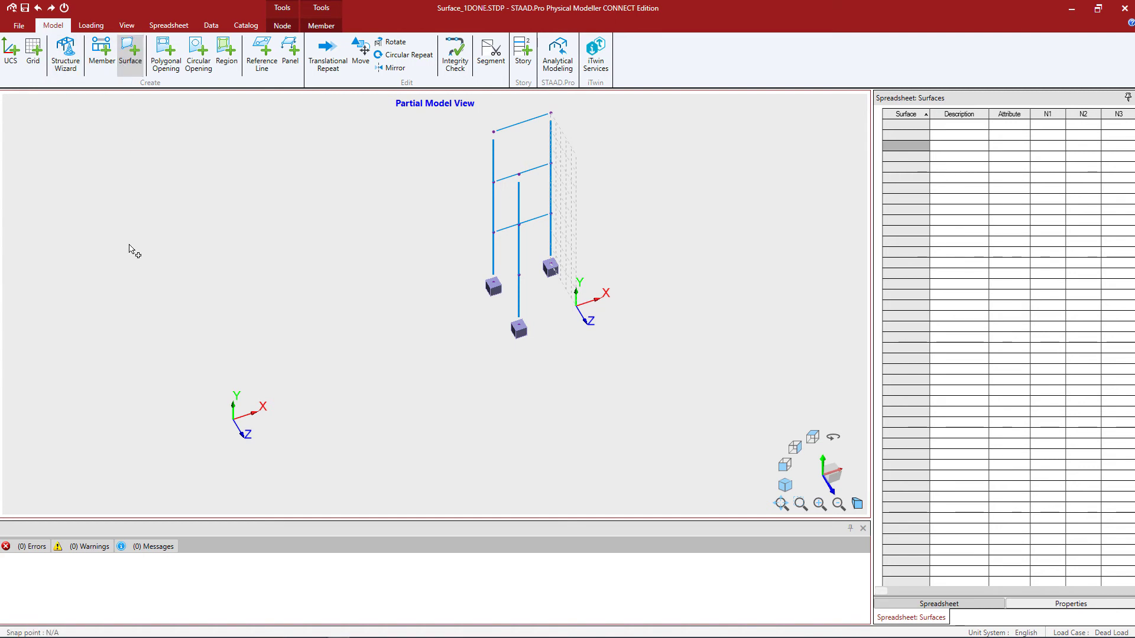
pyautogui.click(577, 157)
pyautogui.click(551, 113)
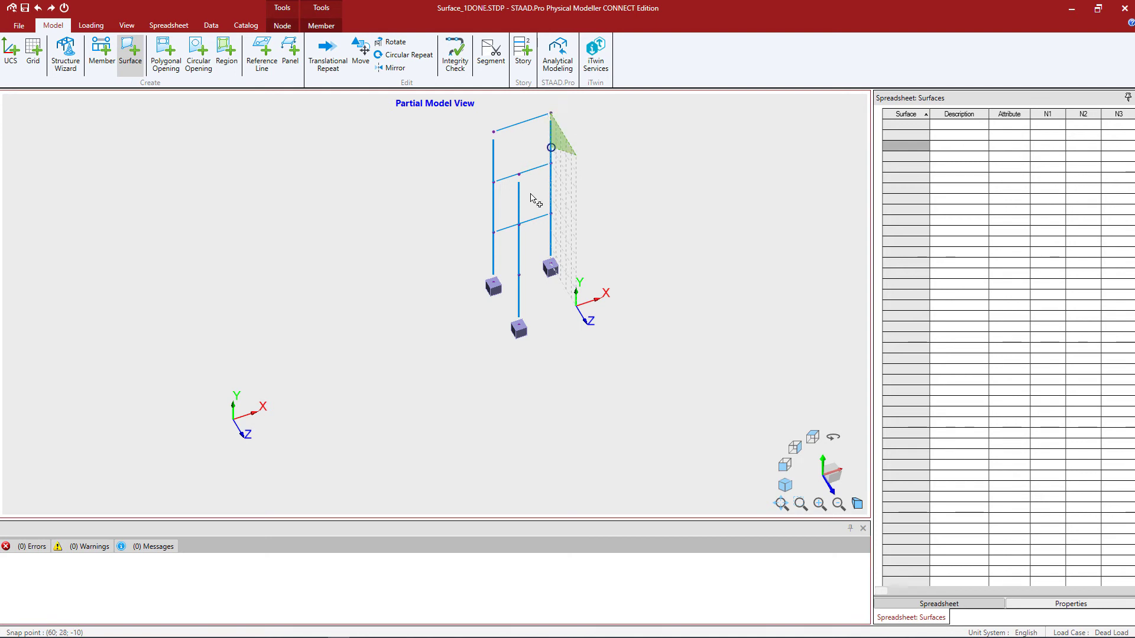
pyautogui.click(551, 266)
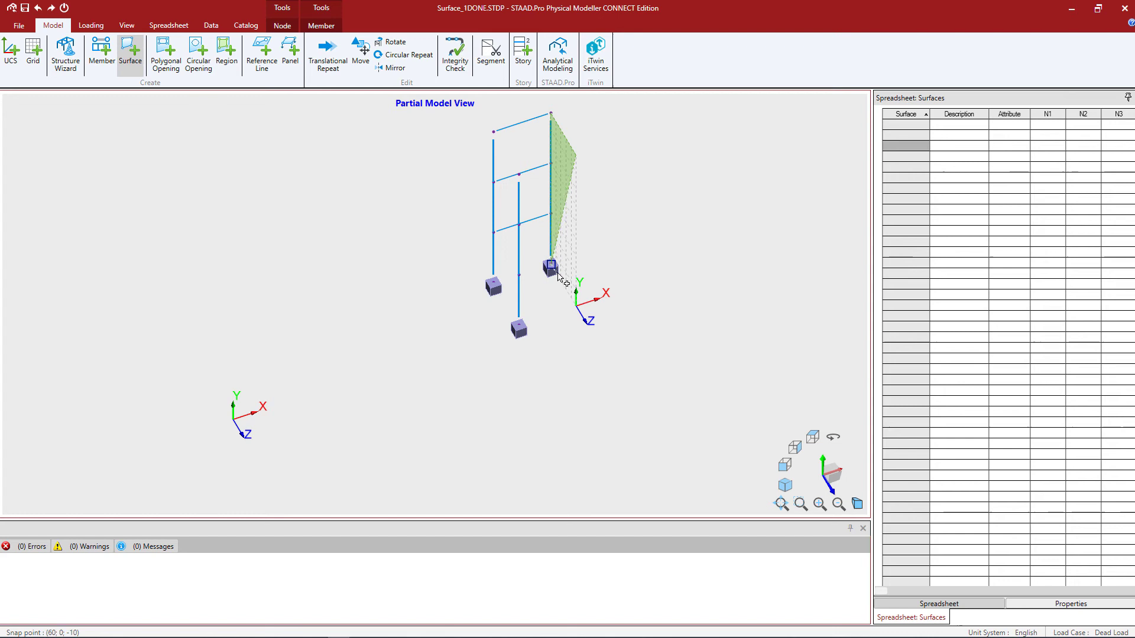
pyautogui.click(579, 307)
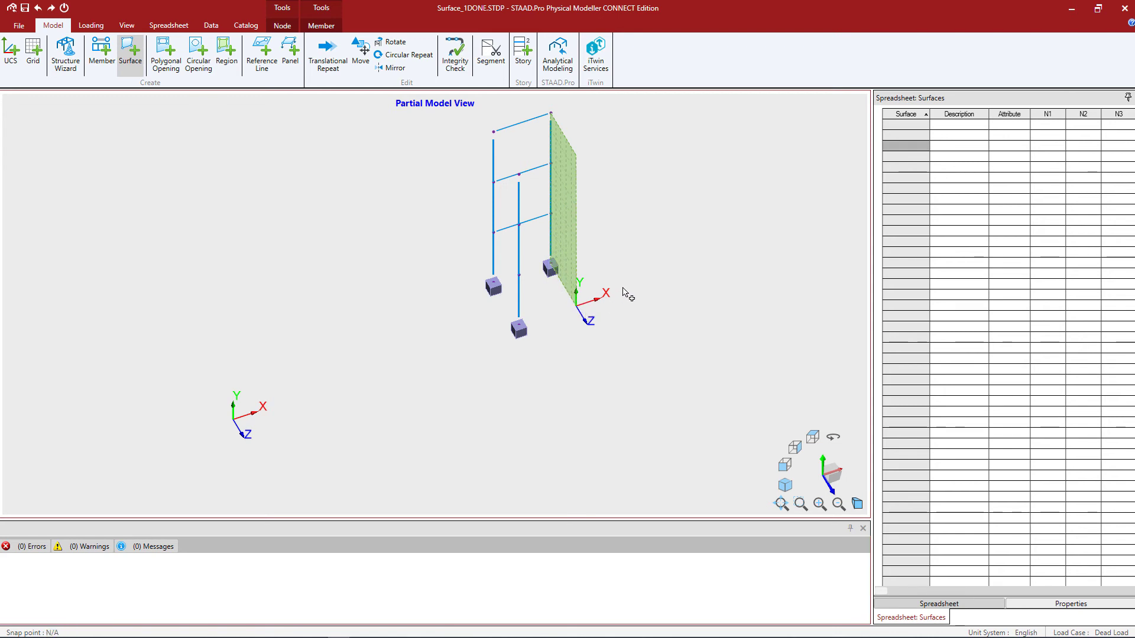
pyautogui.click(578, 158)
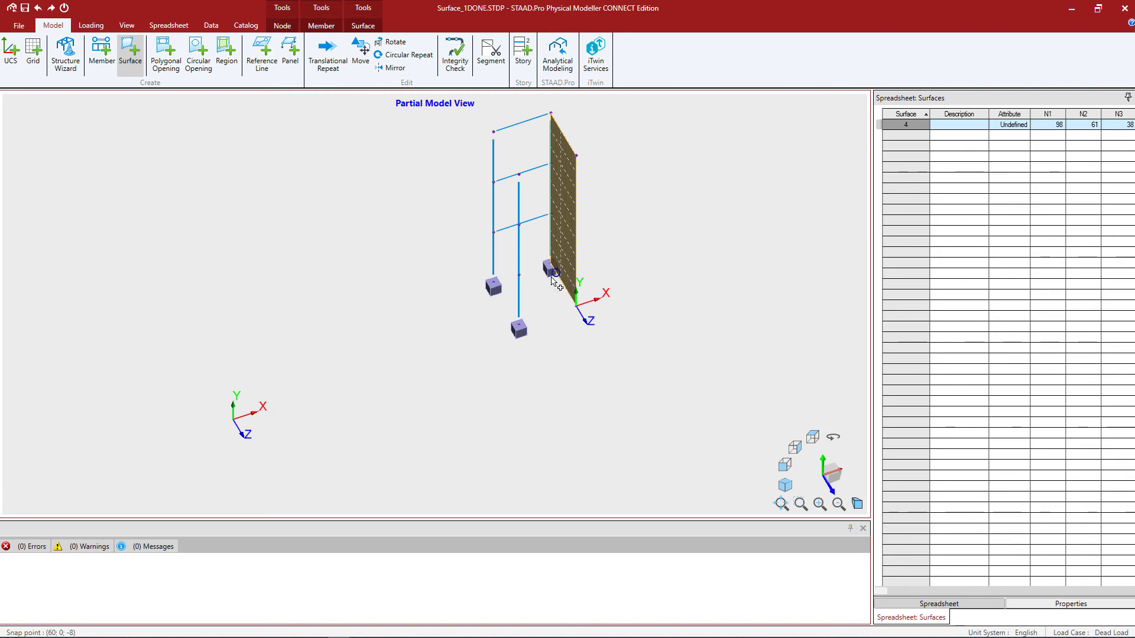
# Outline surface 5 from the beam-column node through the first wall's corners and support node, then exit.
pyautogui.click(519, 176)
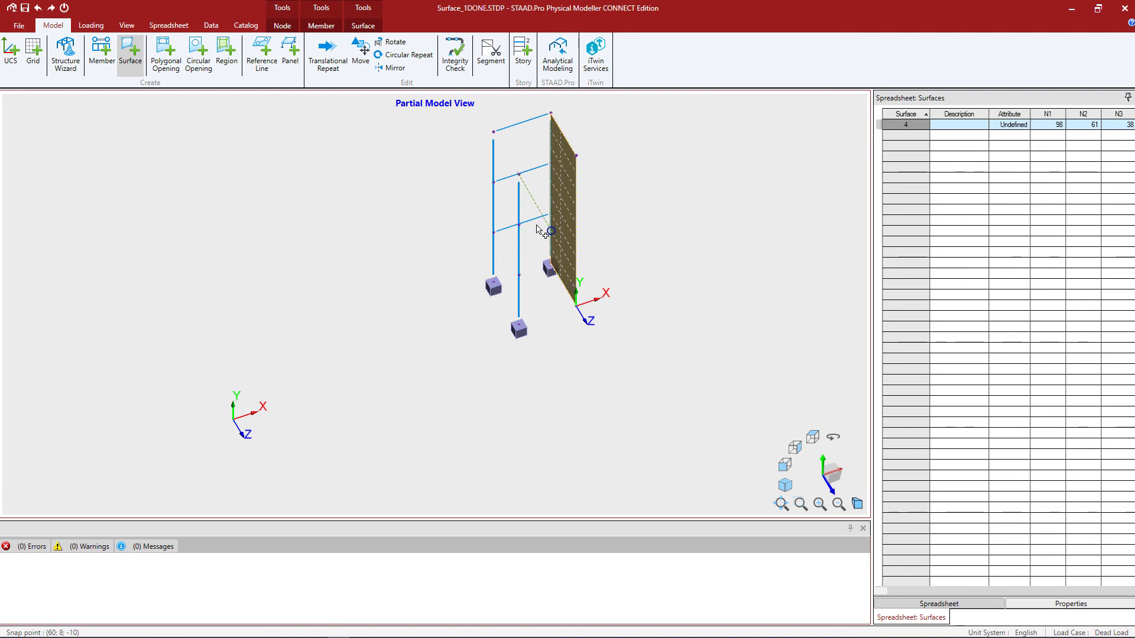
pyautogui.click(577, 157)
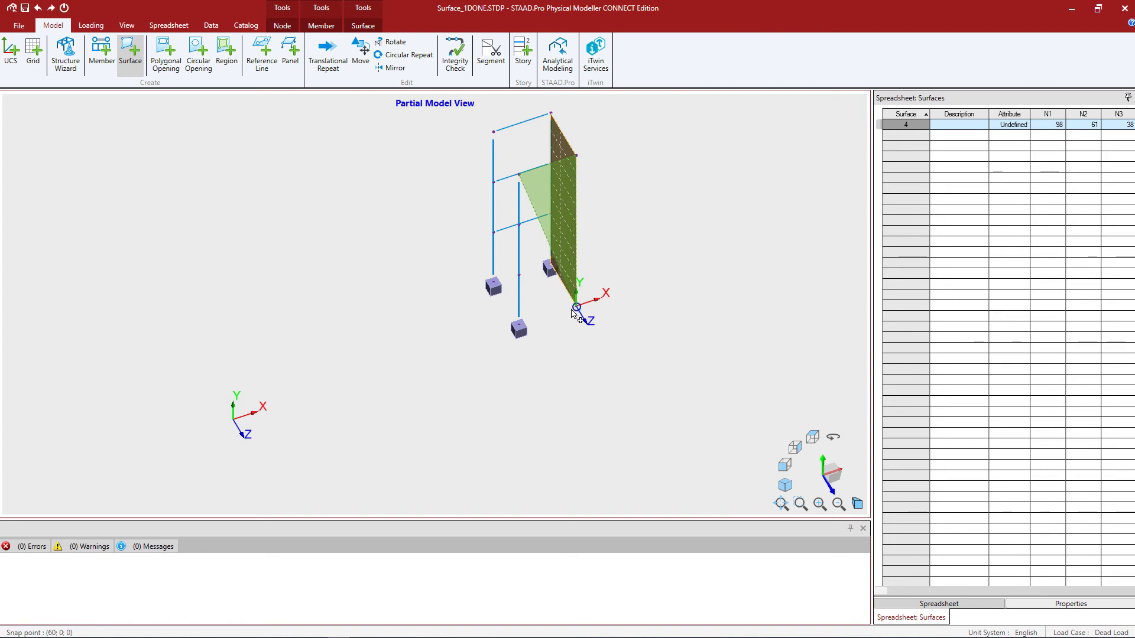
pyautogui.click(577, 308)
pyautogui.click(519, 327)
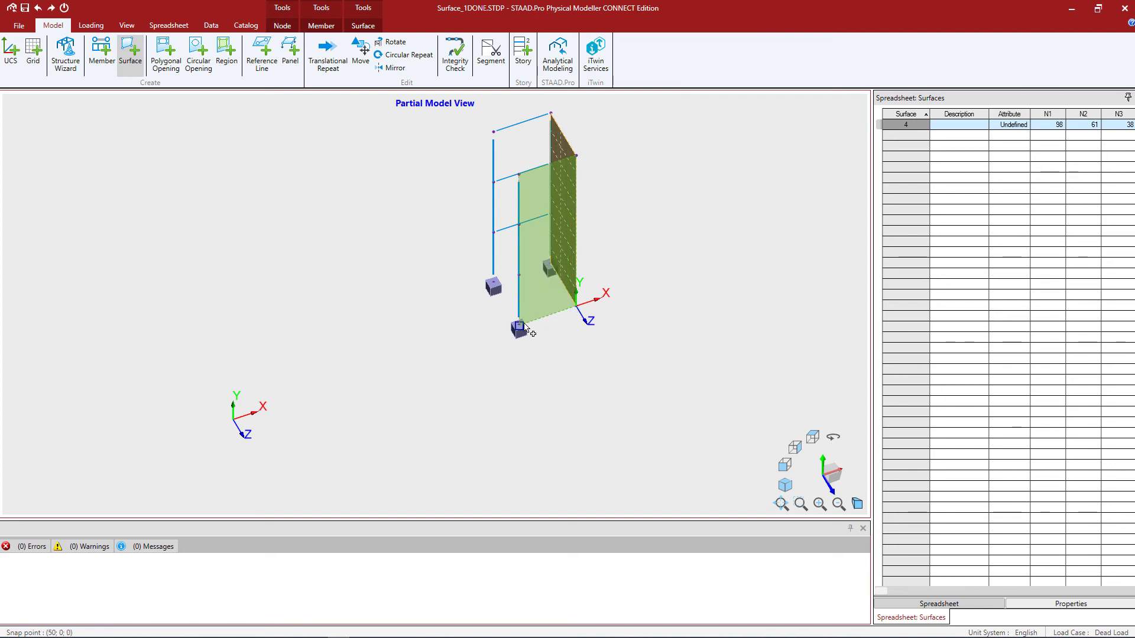
pyautogui.click(519, 175)
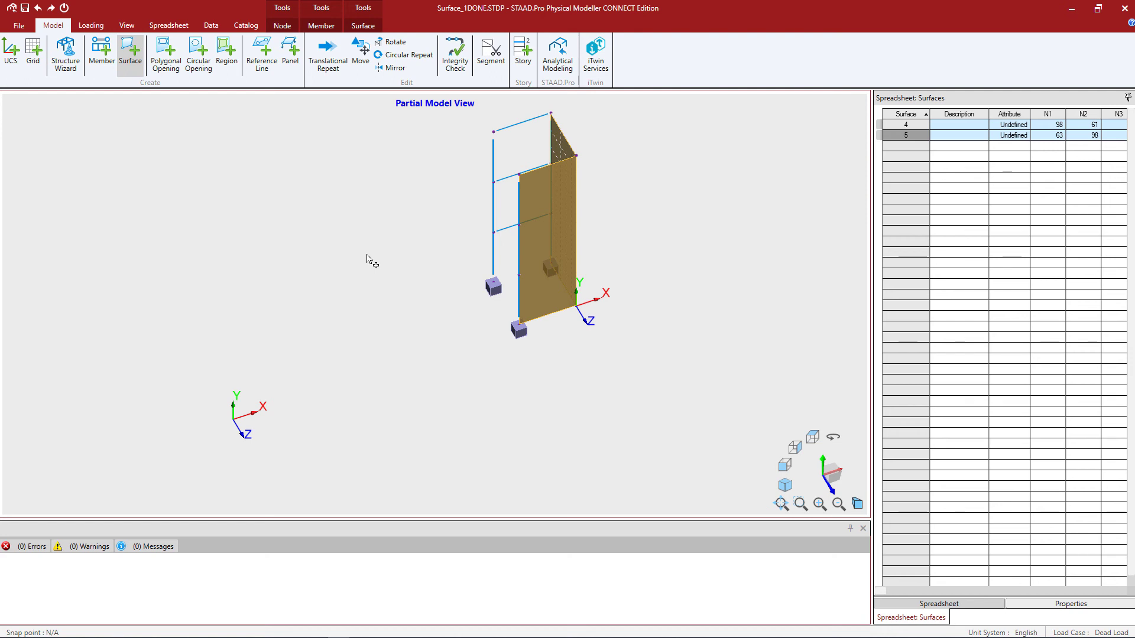
pyautogui.press('Escape')
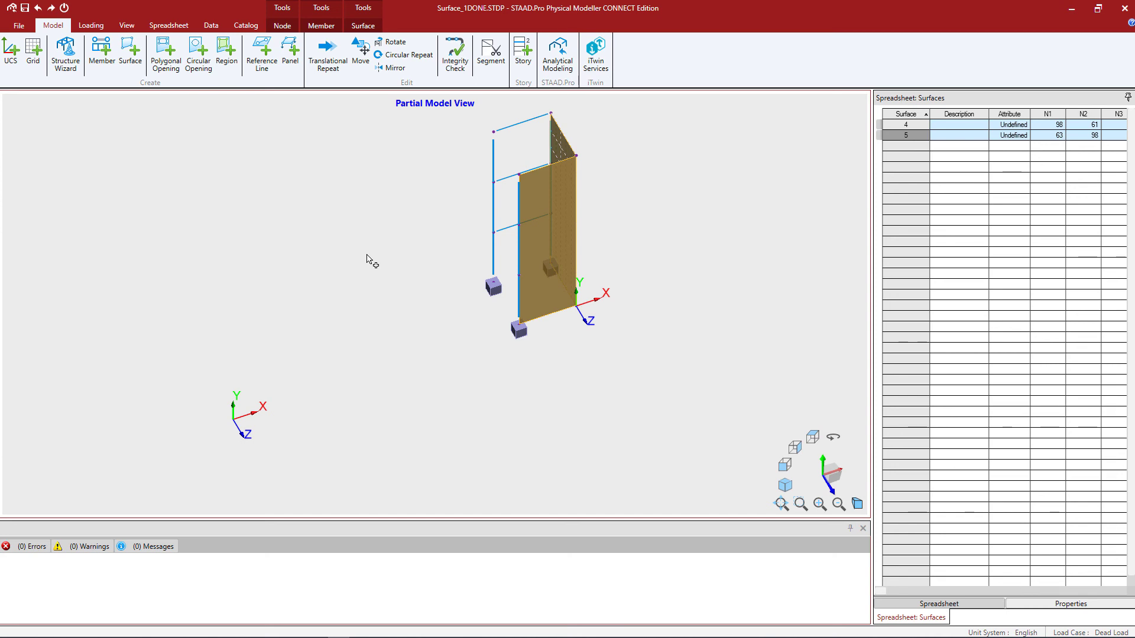
# Leave the partial view to show the full model, ending with the UCS axes hidden.
pyautogui.click(126, 26)
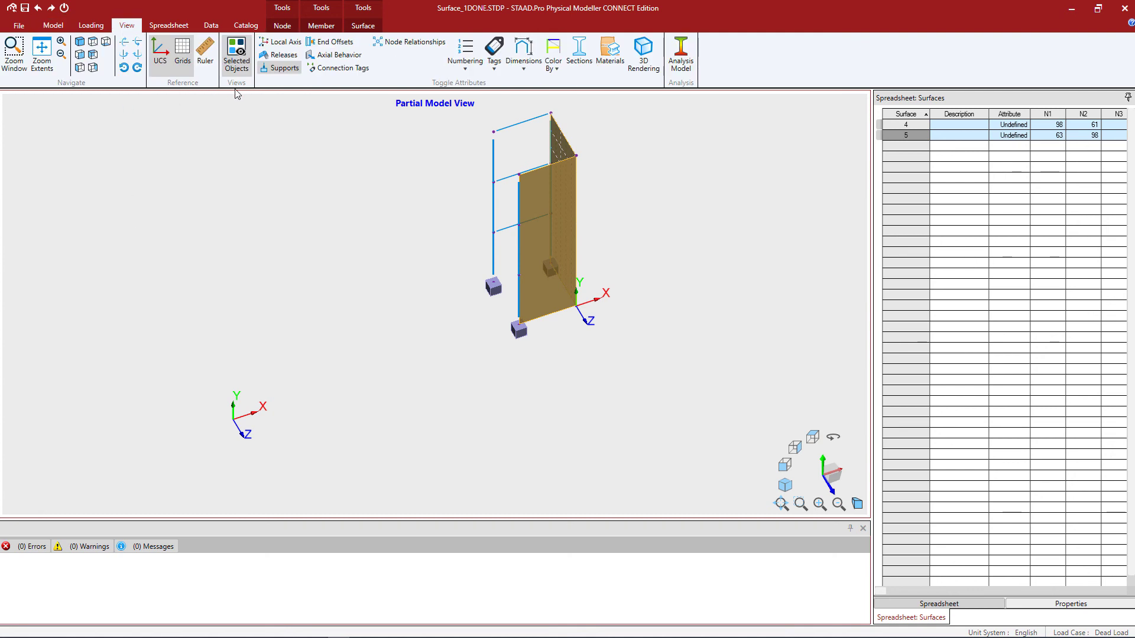
pyautogui.click(243, 64)
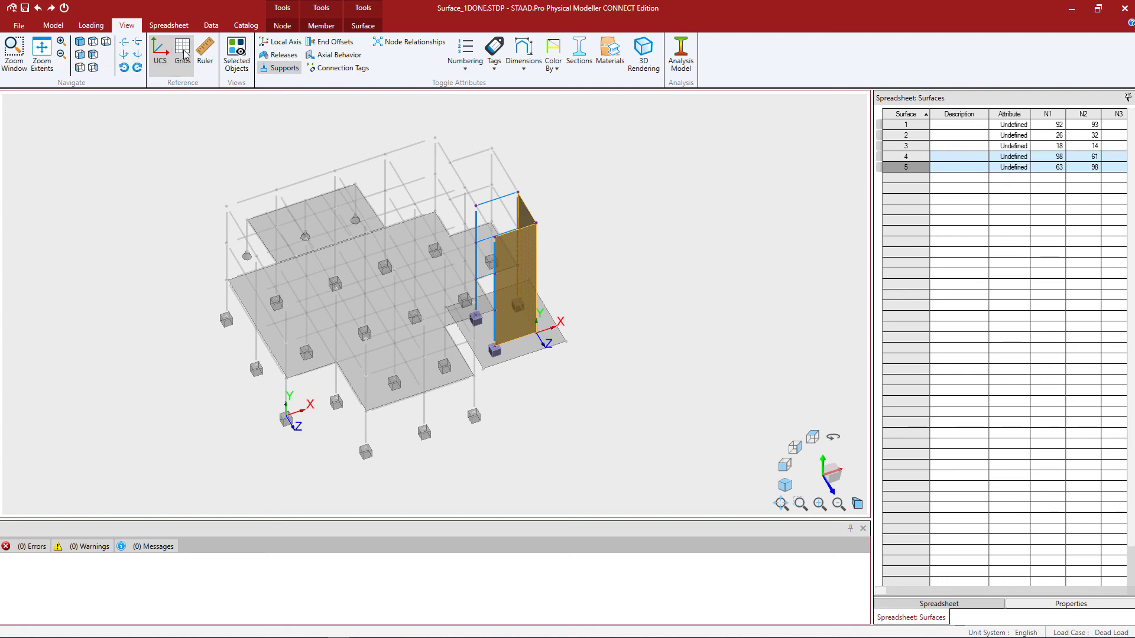
pyautogui.click(159, 63)
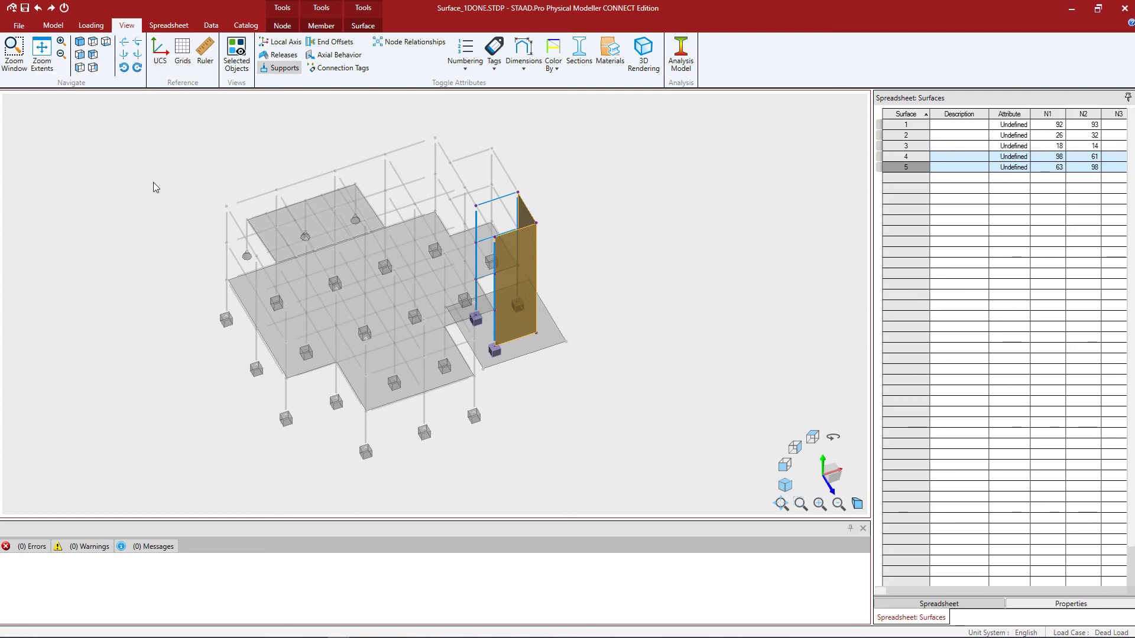
pyautogui.click(159, 56)
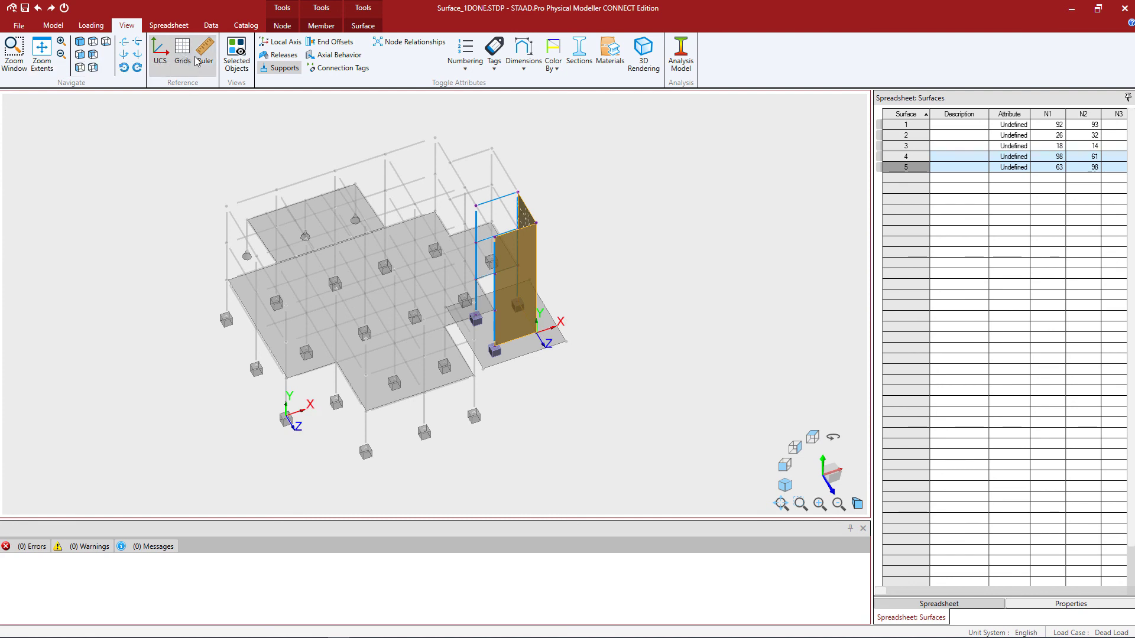
pyautogui.click(160, 70)
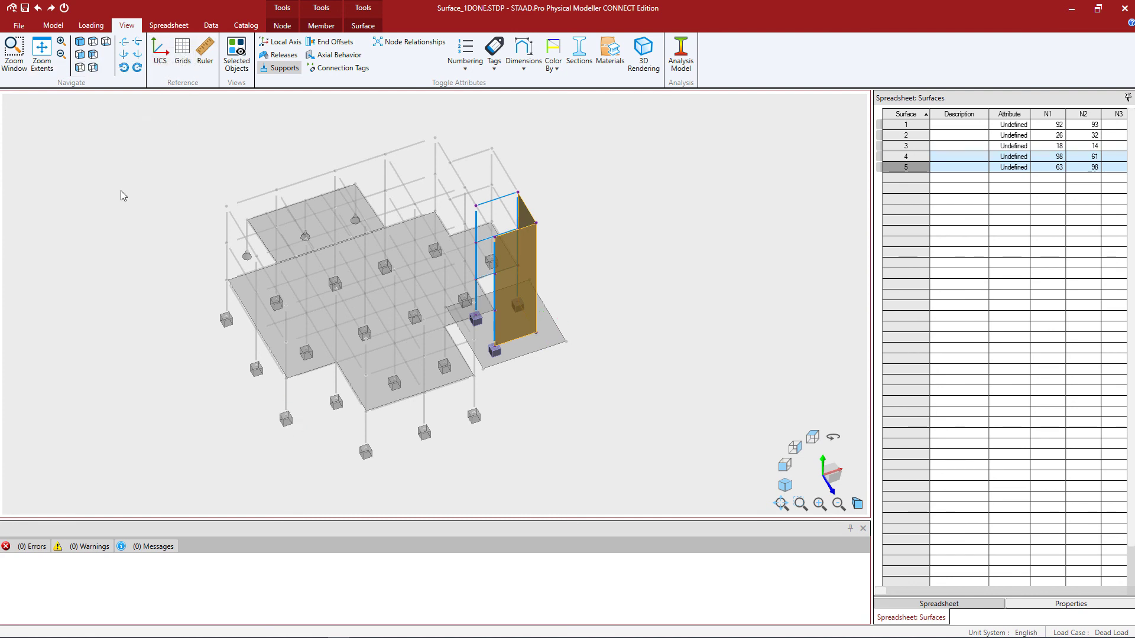